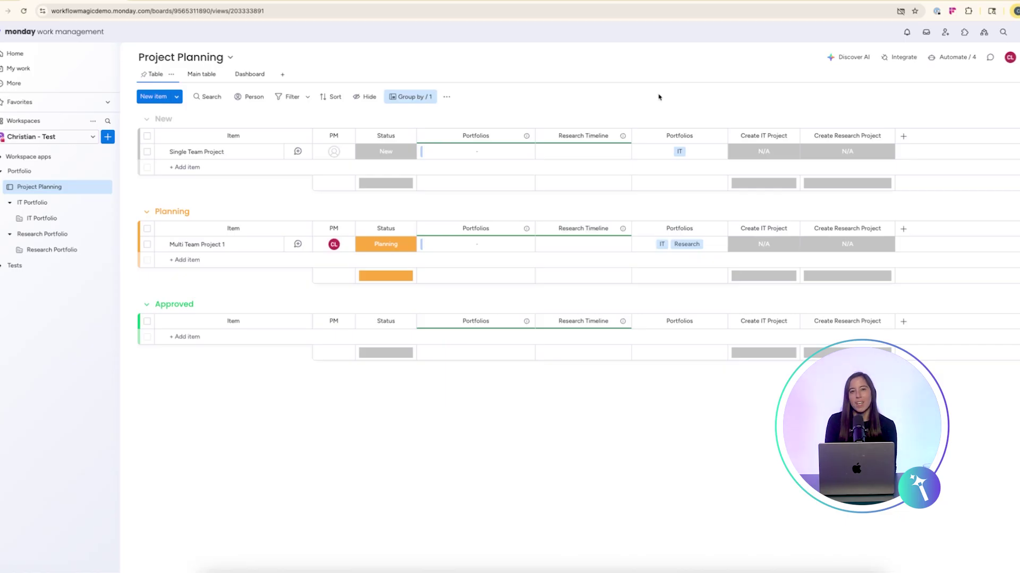
left_click(949, 57)
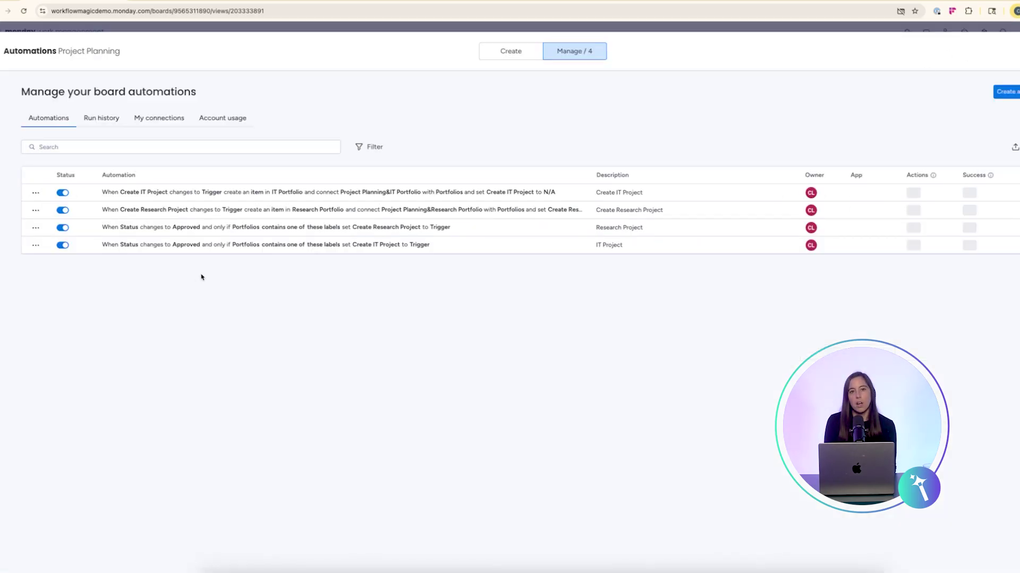
left_click(239, 250)
left_click(354, 127)
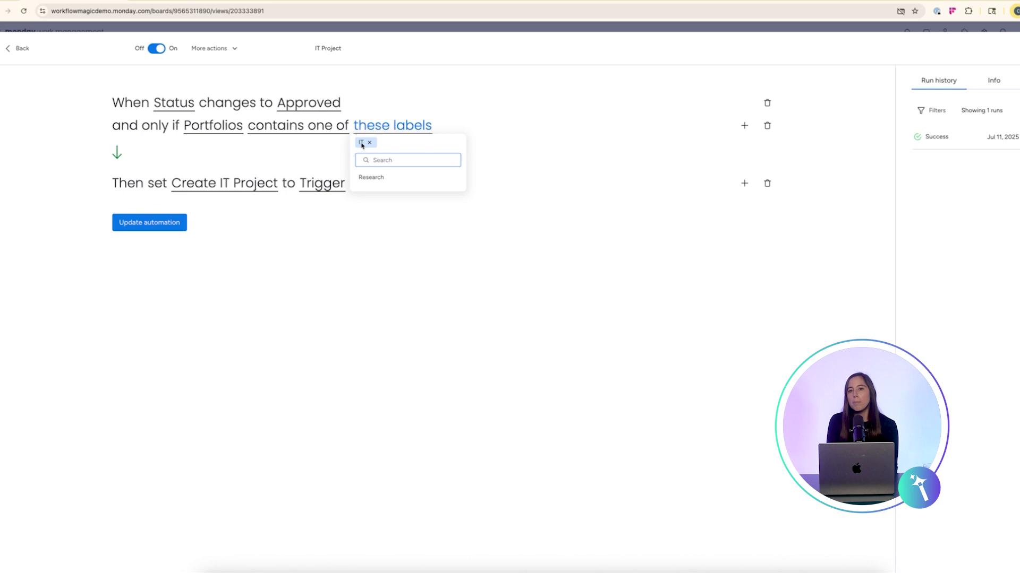
left_click(146, 186)
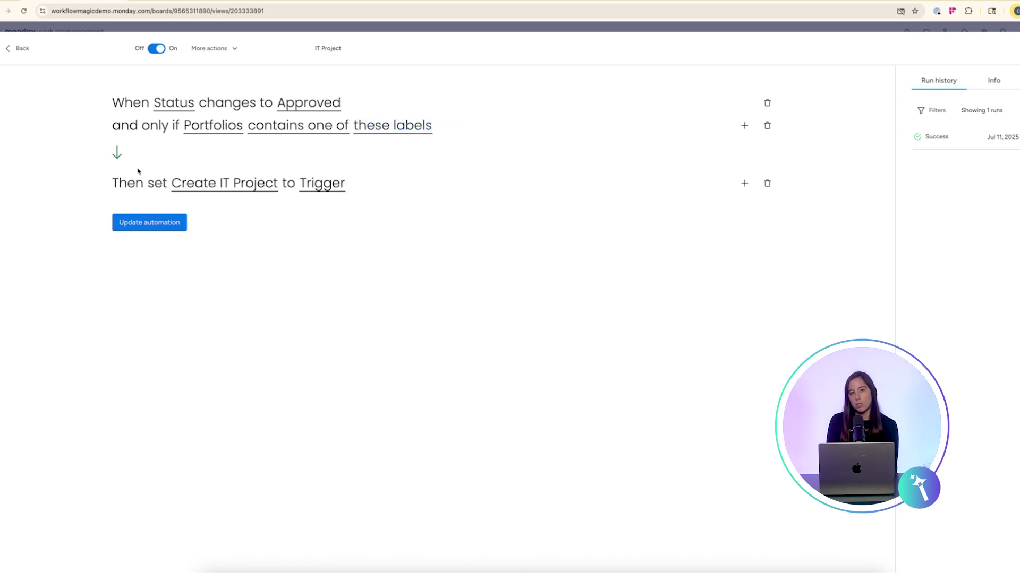
left_click(218, 190)
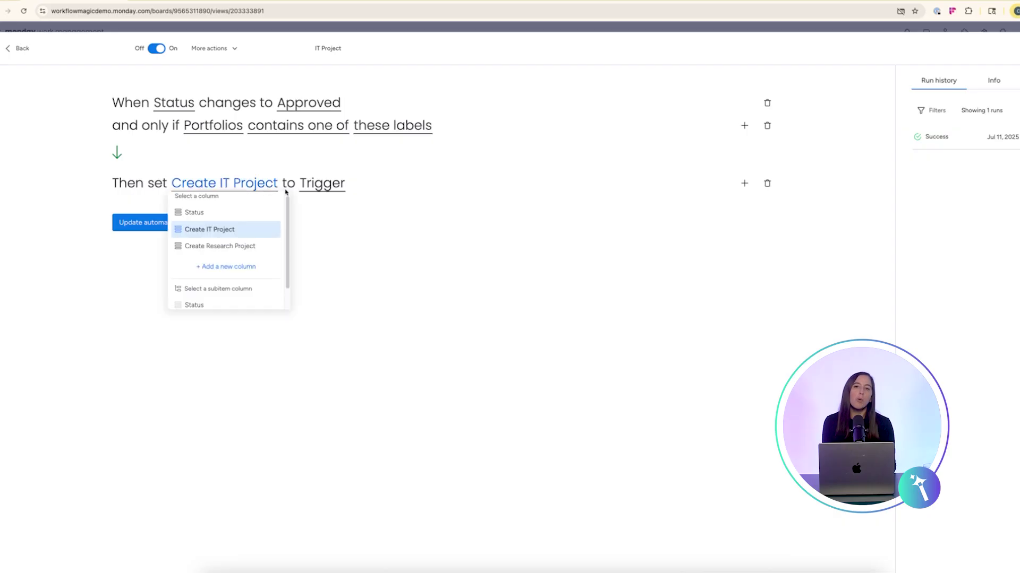
left_click(341, 160)
left_click(528, 25)
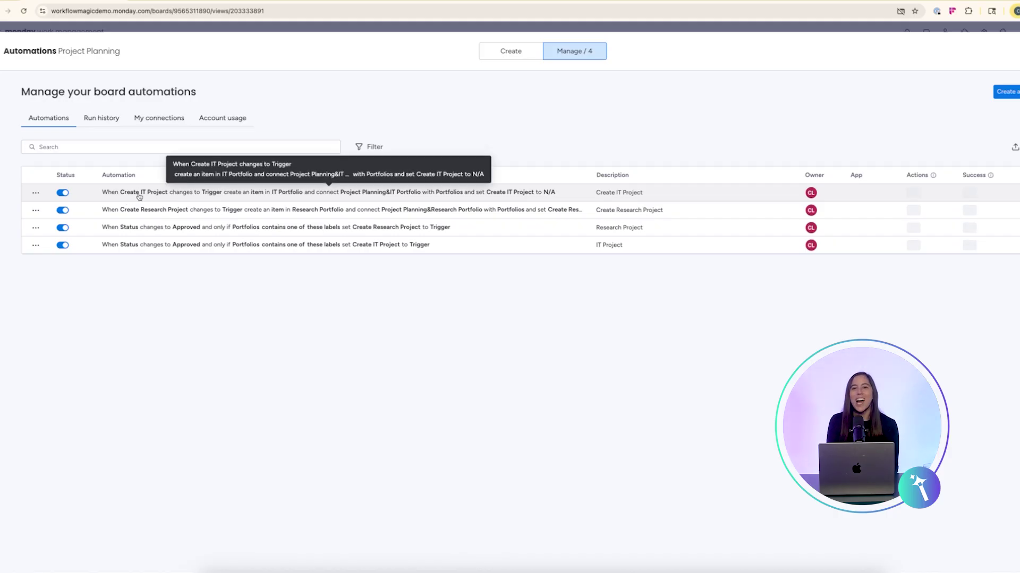
Review the 'When Create IT Project changes to Trigger' rule, then close the automations panel.
left_click(220, 194)
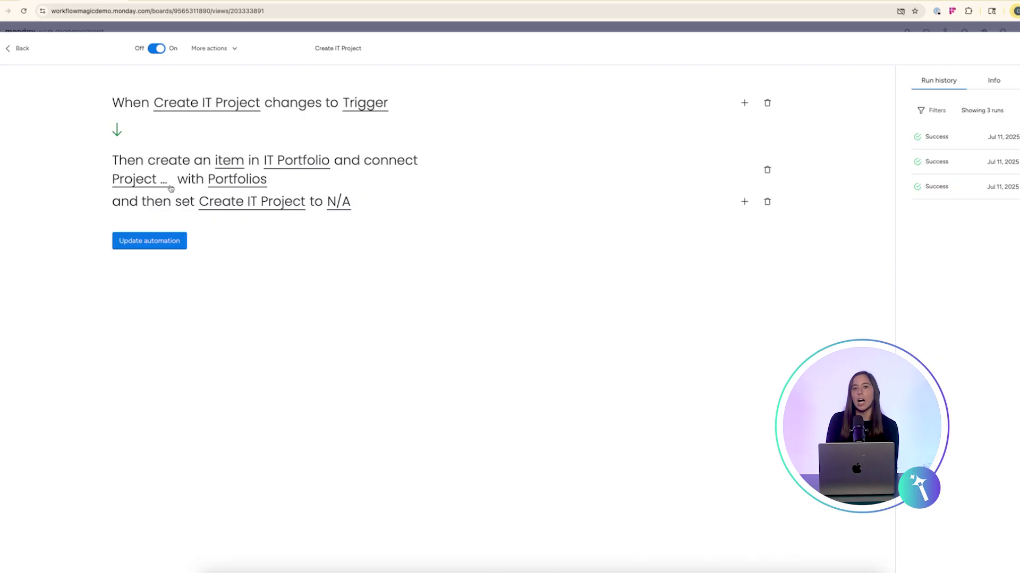
left_click(366, 30)
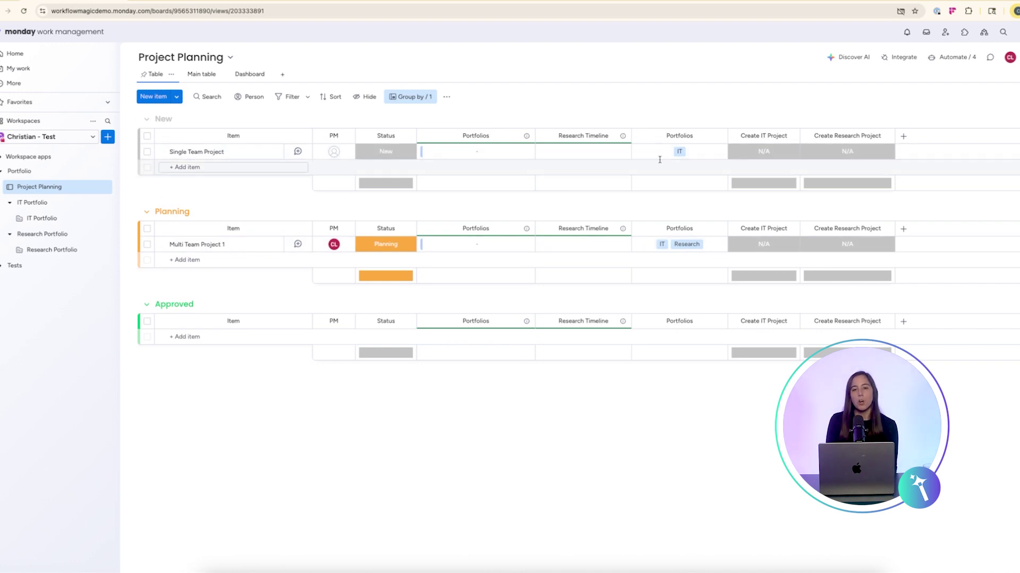
Assign a project manager to Single Team Project and set its Status to Approved.
left_click(334, 152)
left_click(336, 207)
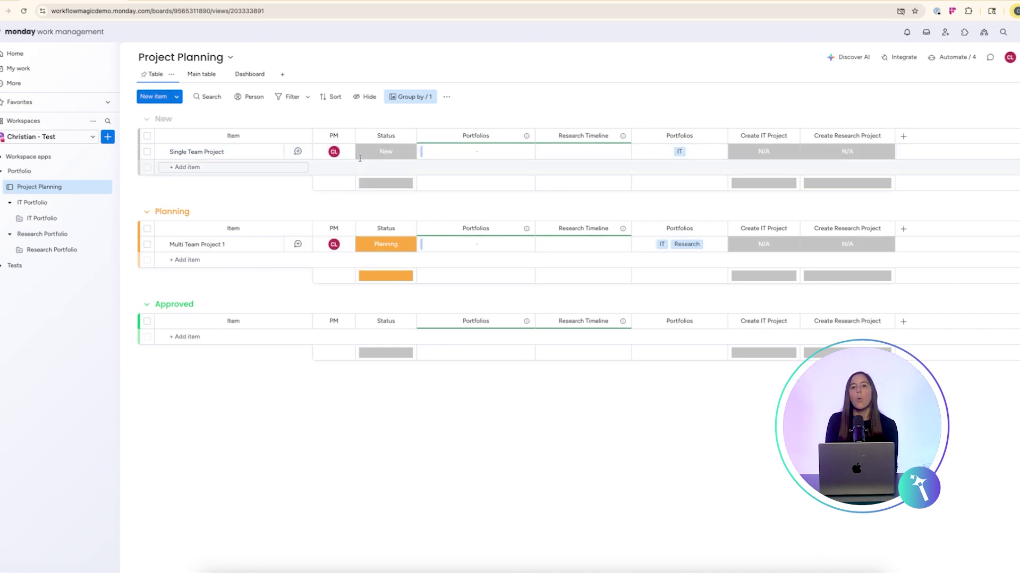
left_click(385, 151)
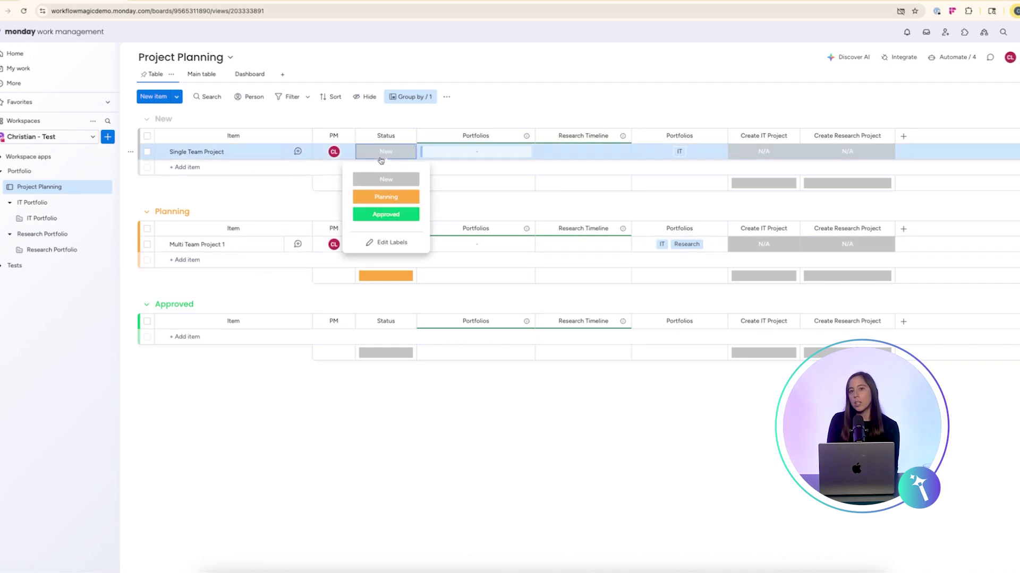
left_click(392, 215)
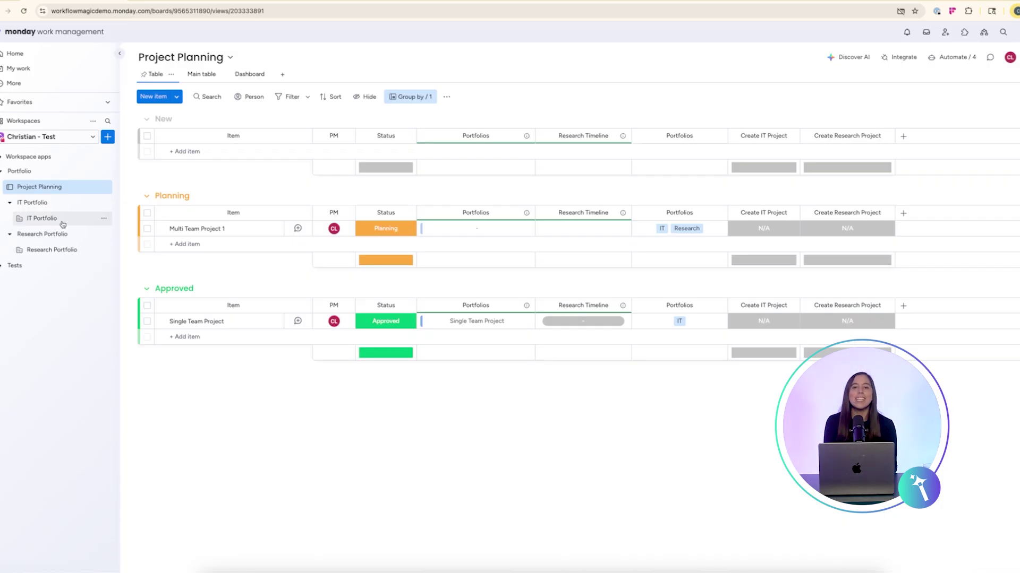
On the IT Portfolio board, inspect the create-project-from-template automation's template setting without changing it.
left_click(63, 223)
left_click(972, 59)
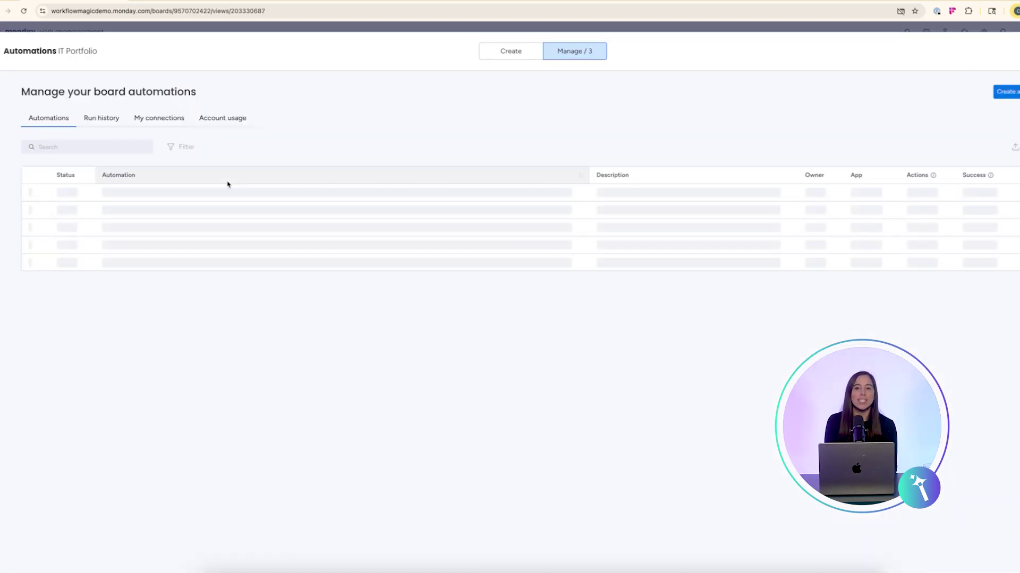
left_click(183, 197)
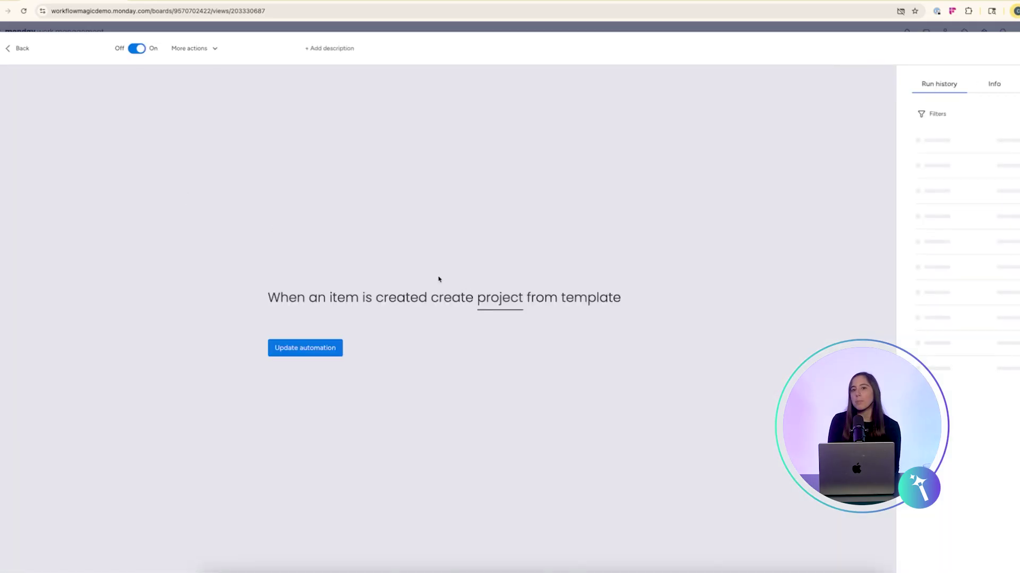
left_click(498, 298)
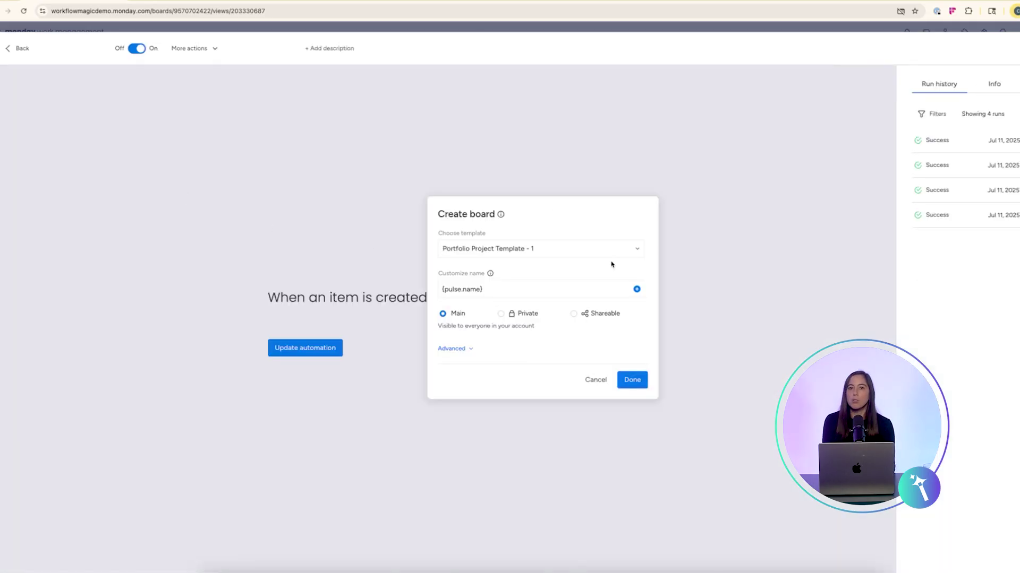
key("Escape")
left_click(19, 49)
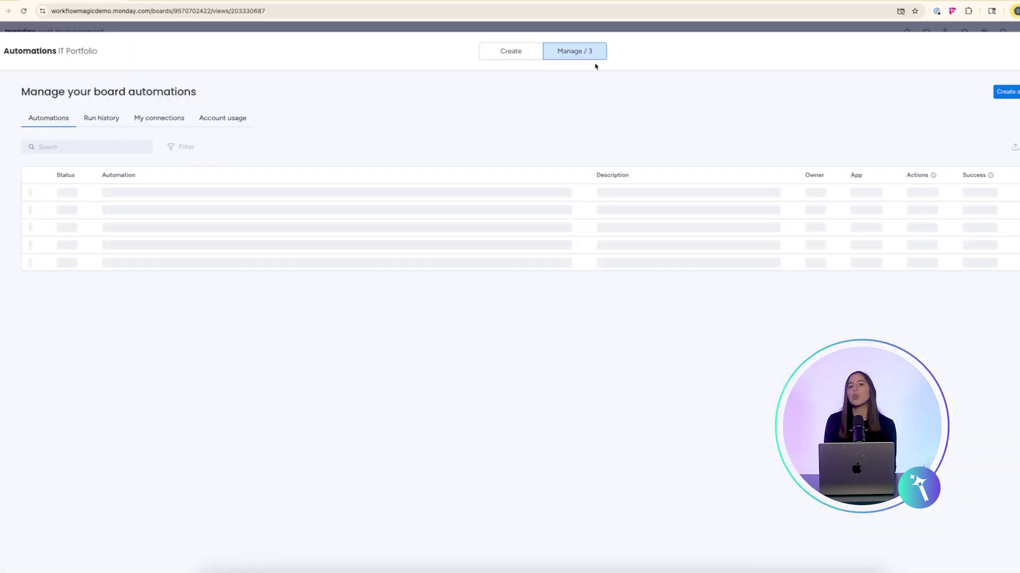
Browse installed integrations and view the Create project from template app's recipes, then close automations.
left_click(512, 57)
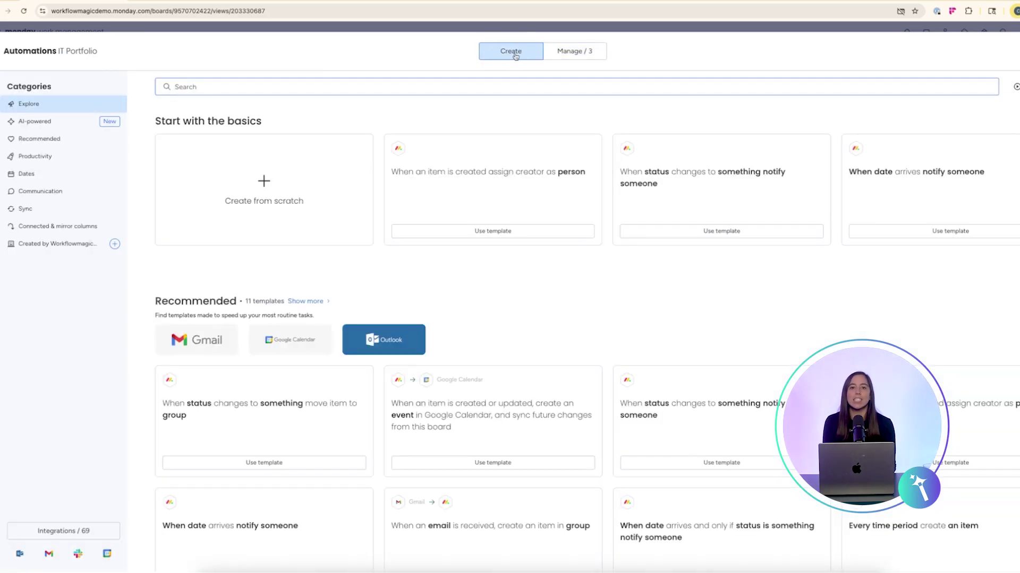
left_click(80, 532)
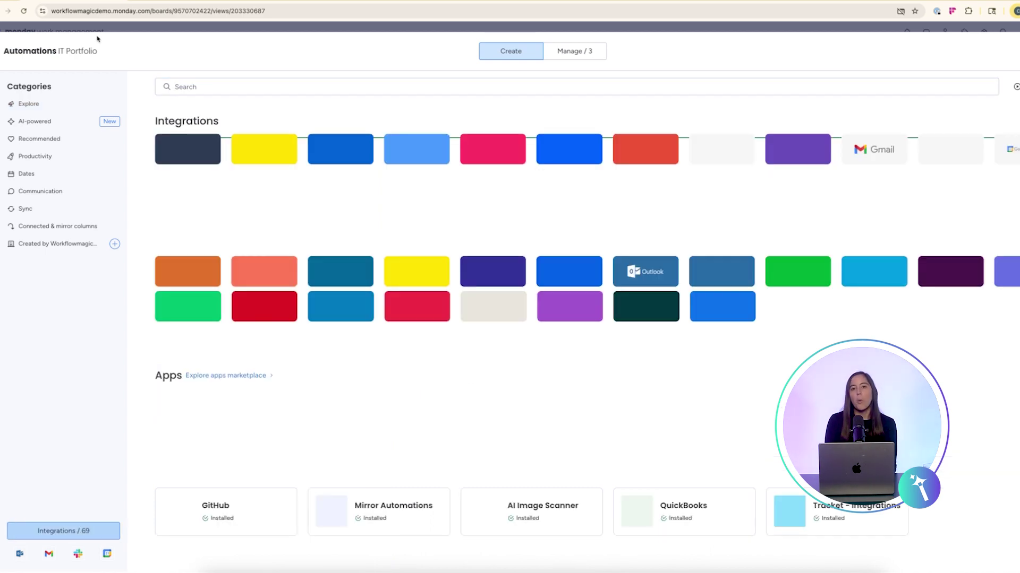
scroll(276, 319, "down", 7)
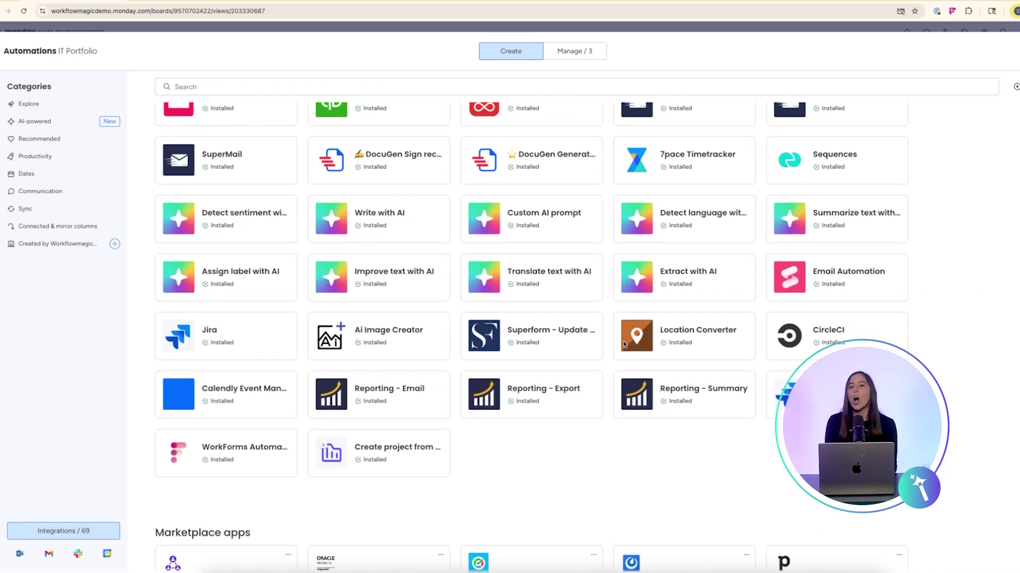
scroll(251, 216, "up", 3)
scroll(430, 483, "down", 7)
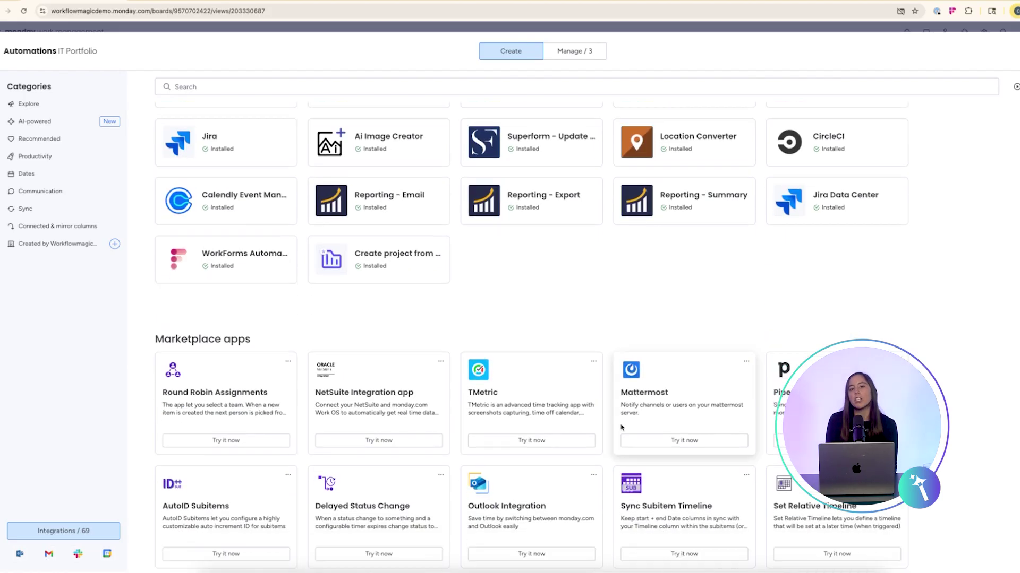
left_click(396, 245)
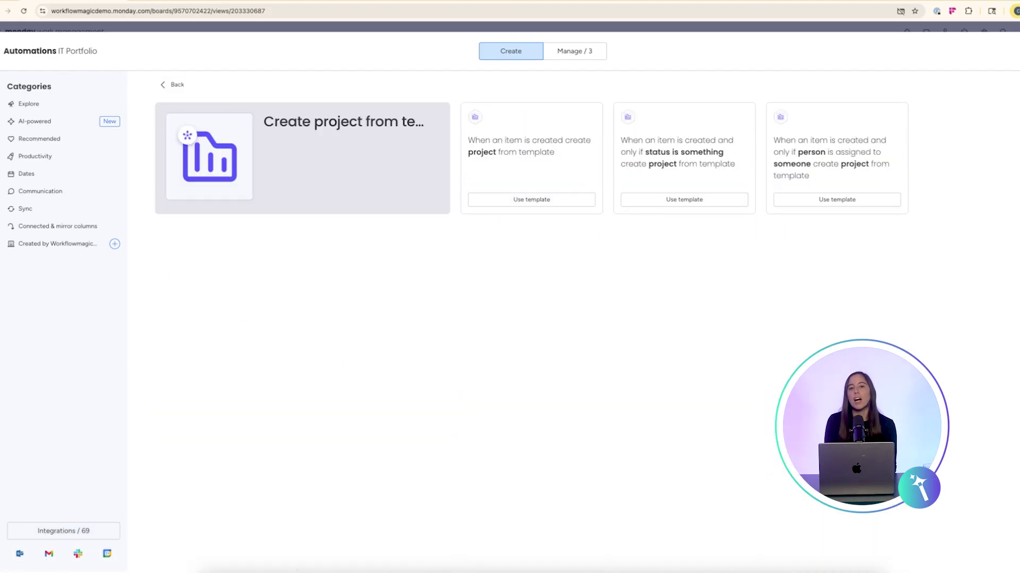
key("Escape")
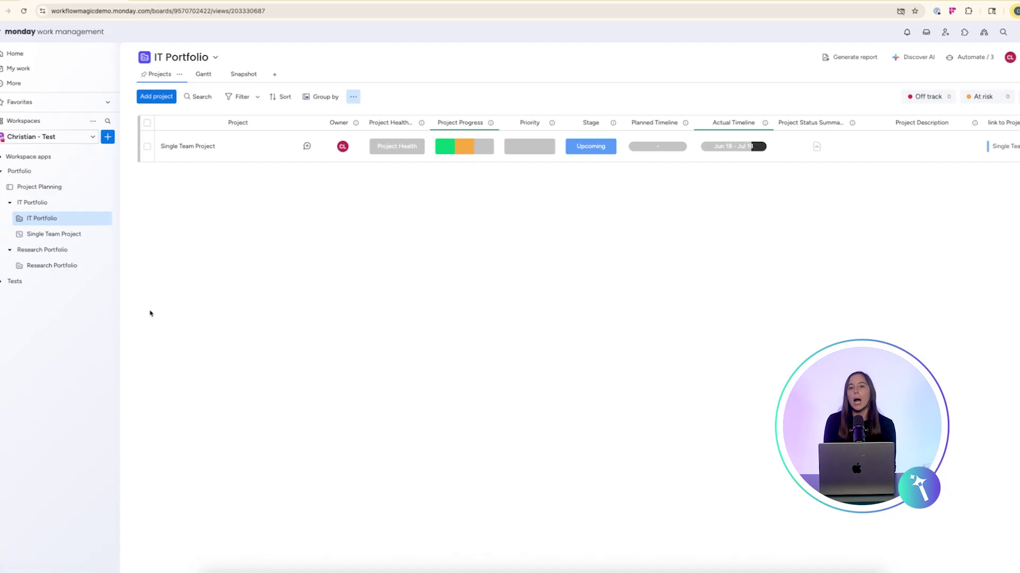
Look over the generated Single Team Project board's tasks, then go back to Project Planning.
left_click(64, 238)
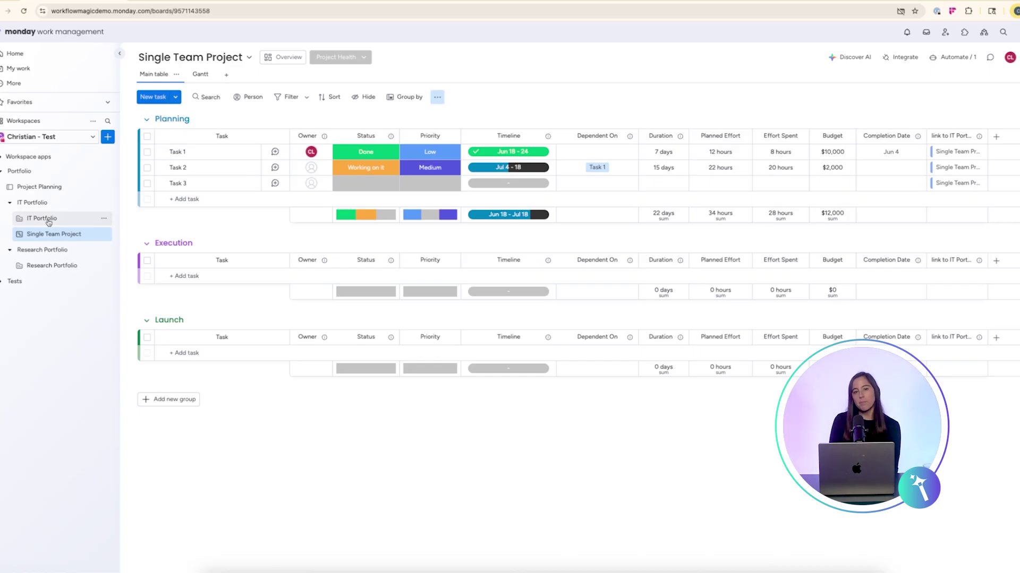
left_click(46, 188)
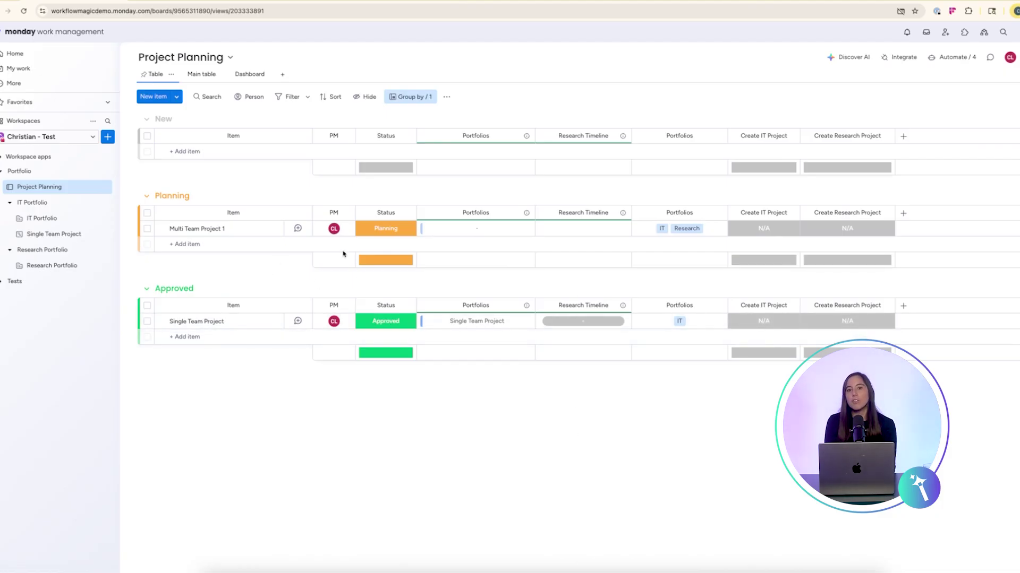
Change Multi Team Project 1's Status to Approved.
left_click(373, 227)
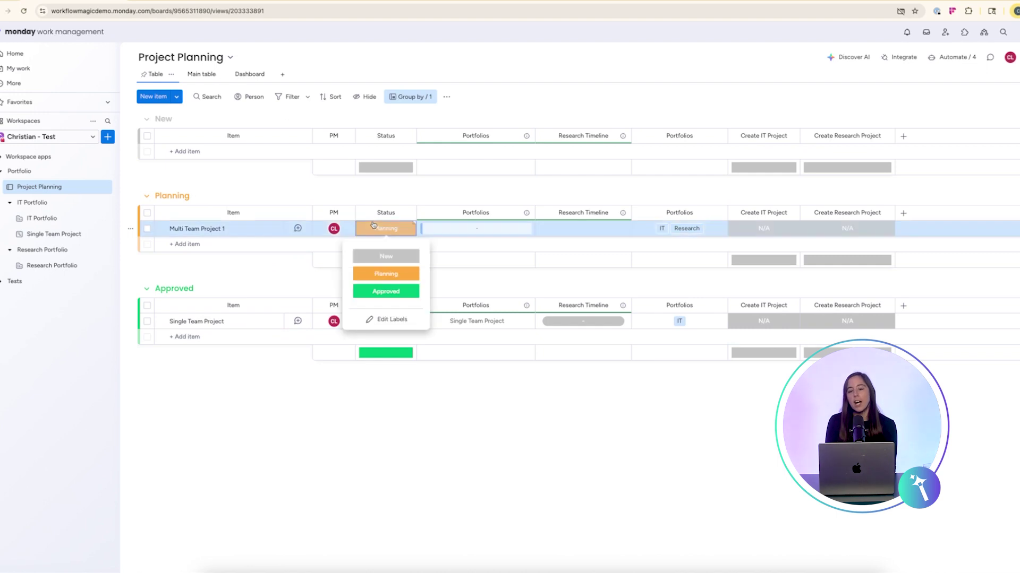
left_click(407, 293)
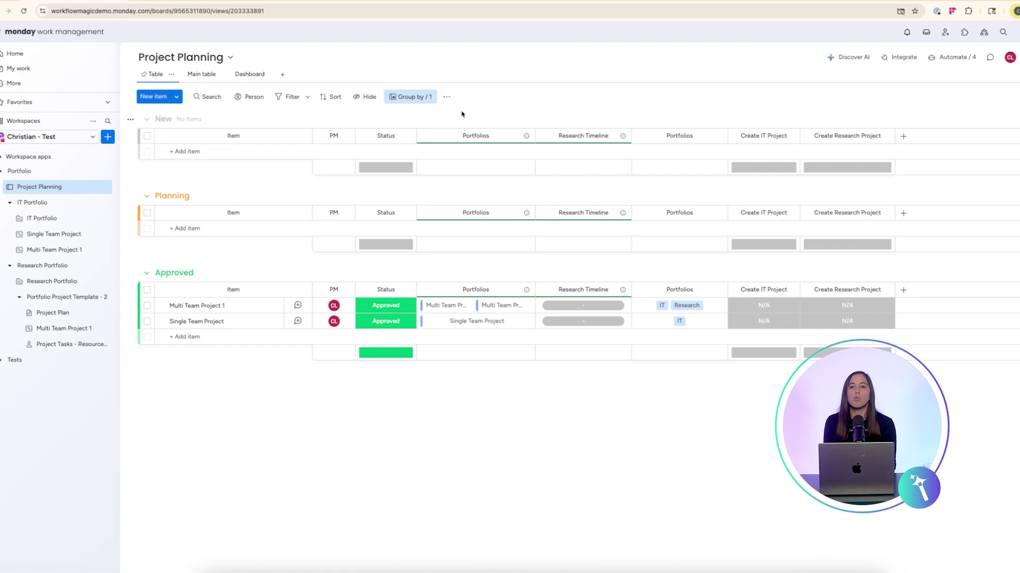
left_click(275, 308)
key("Escape")
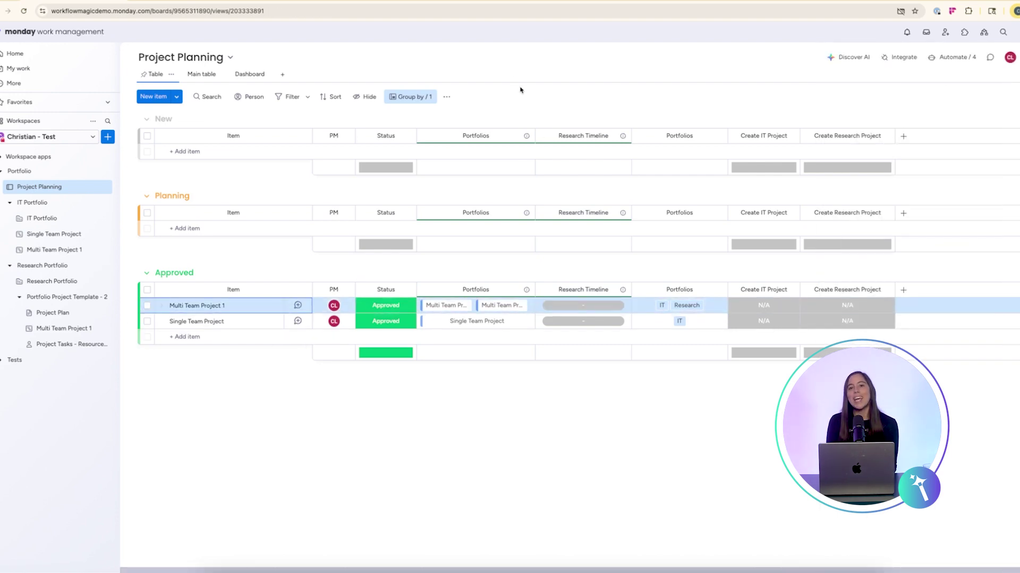